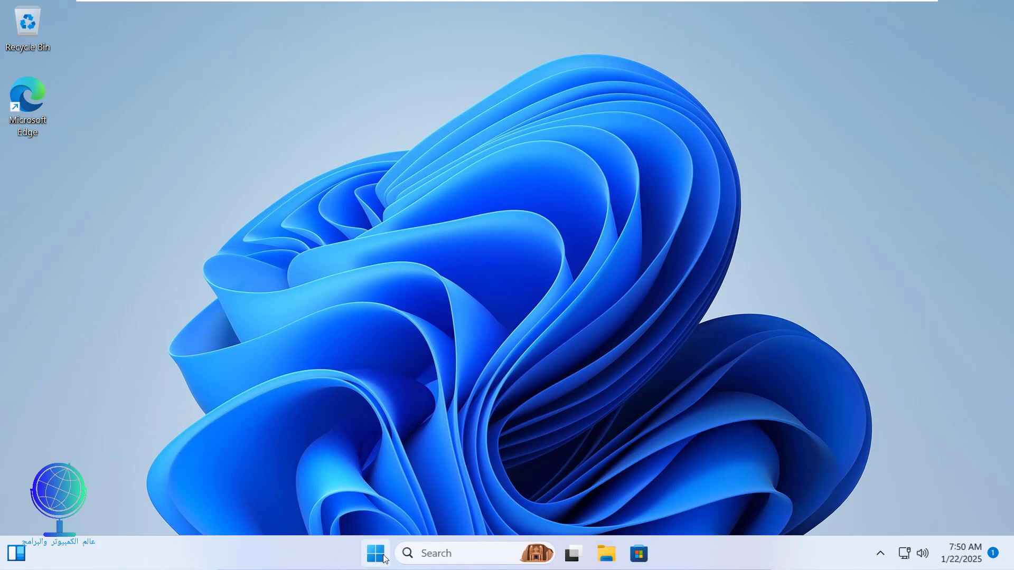
- Browse the full list of installed apps in the Start menu, and close it
{"action": "left_click", "coordinate": [384, 559]}
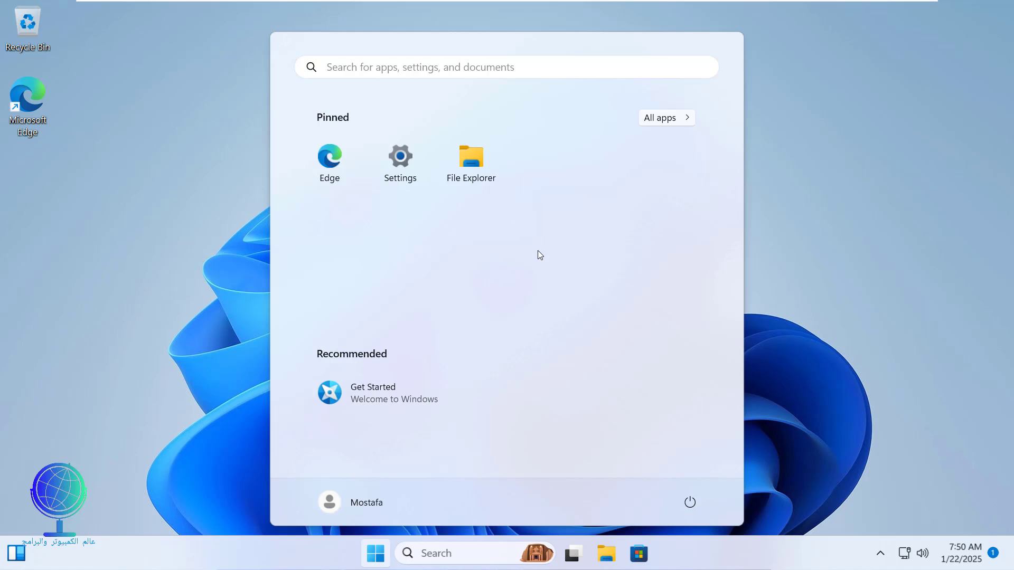
{"action": "left_click", "coordinate": [657, 122]}
{"action": "scroll", "coordinate": [373, 205], "scroll_direction": "down", "scroll_amount": 5}
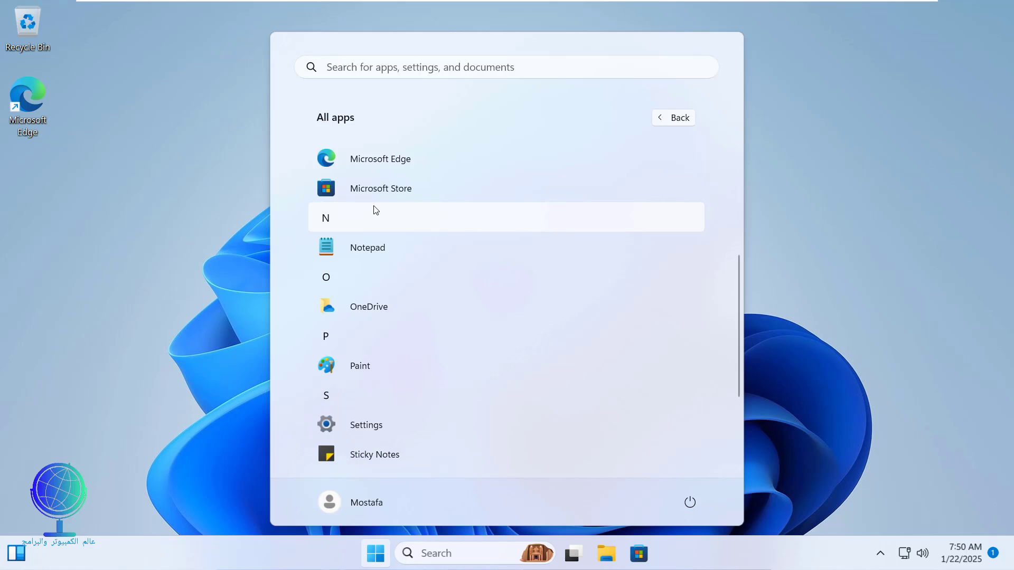
{"action": "scroll", "coordinate": [375, 210], "scroll_direction": "up", "scroll_amount": 1}
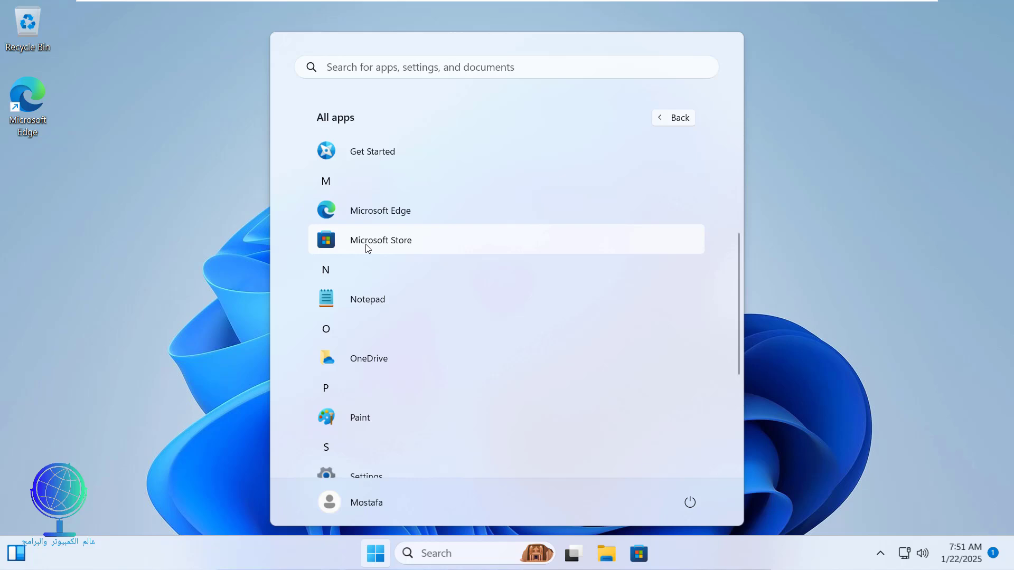
{"action": "scroll", "coordinate": [367, 247], "scroll_direction": "down", "scroll_amount": 4}
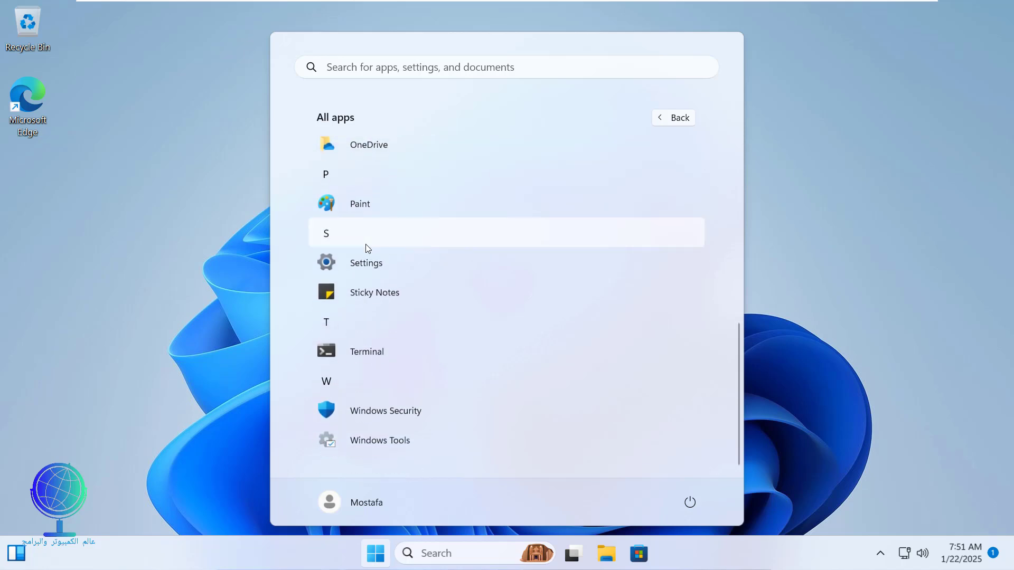
{"action": "left_click", "coordinate": [160, 166]}
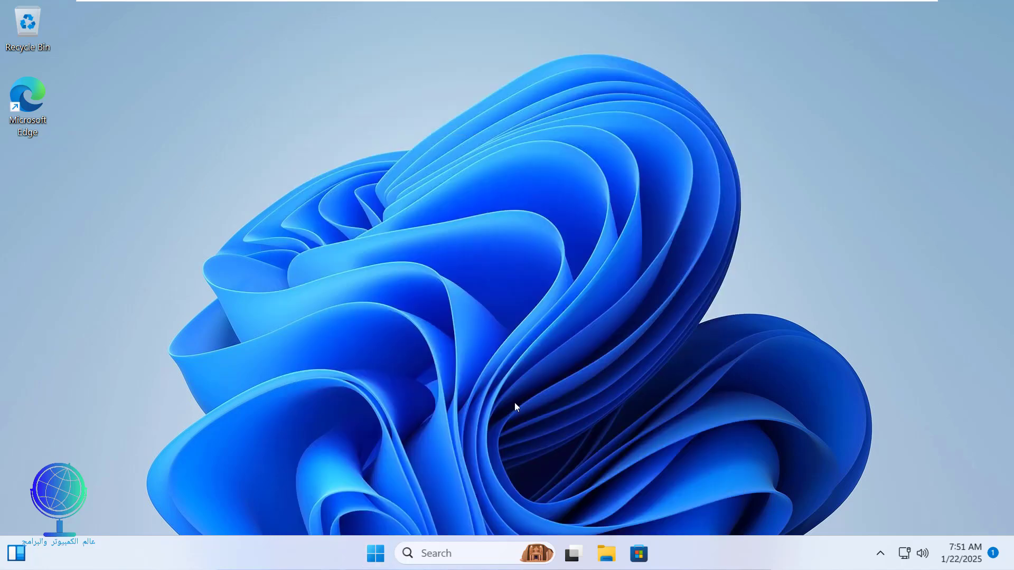
- Check the used and free space of Local Disk (C:) in its properties, and close File Explorer
{"action": "left_click", "coordinate": [608, 557]}
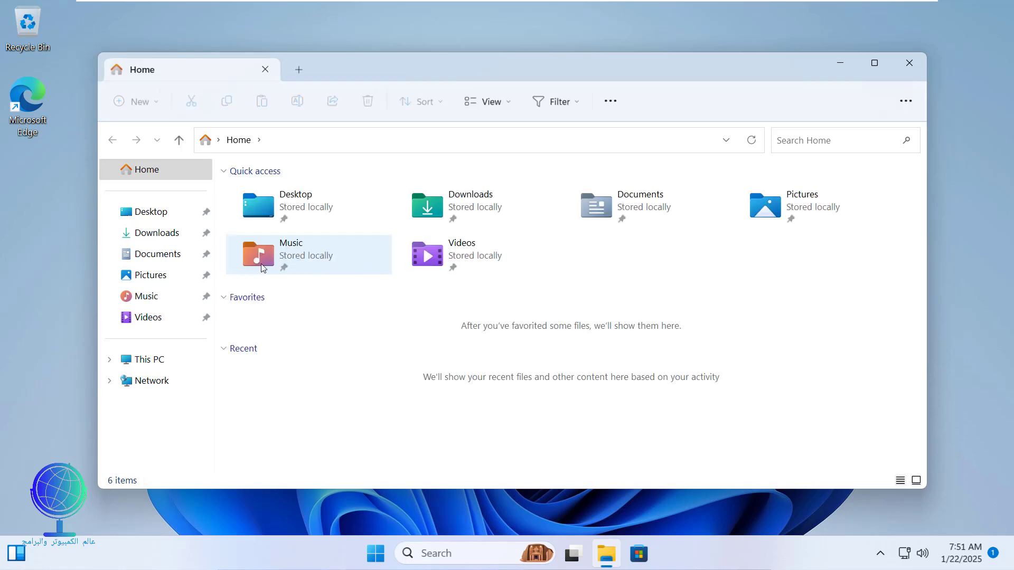
{"action": "left_click", "coordinate": [148, 359]}
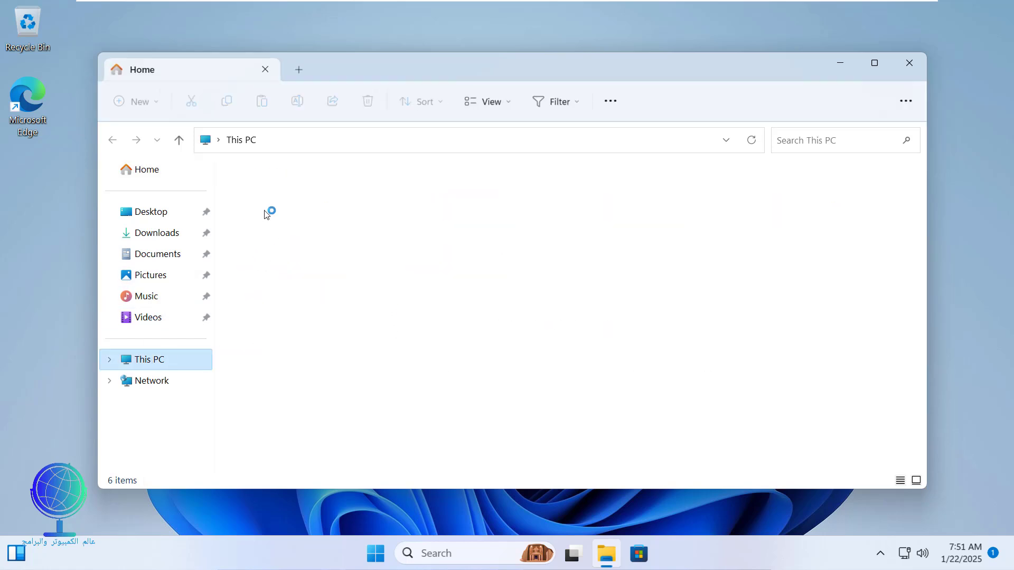
{"action": "left_click", "coordinate": [874, 65]}
{"action": "left_click", "coordinate": [210, 146]}
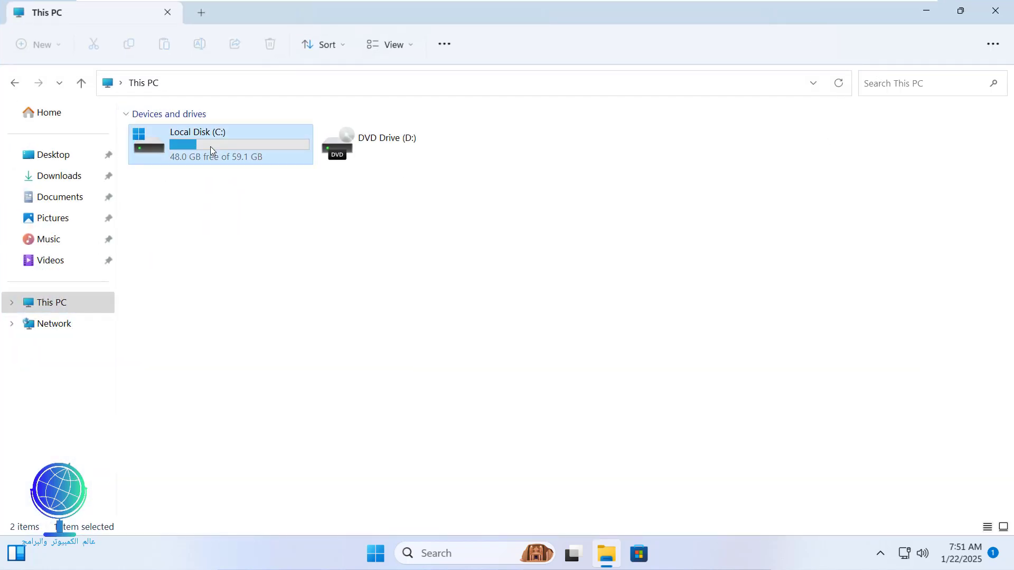
{"action": "right_click", "coordinate": [210, 147]}
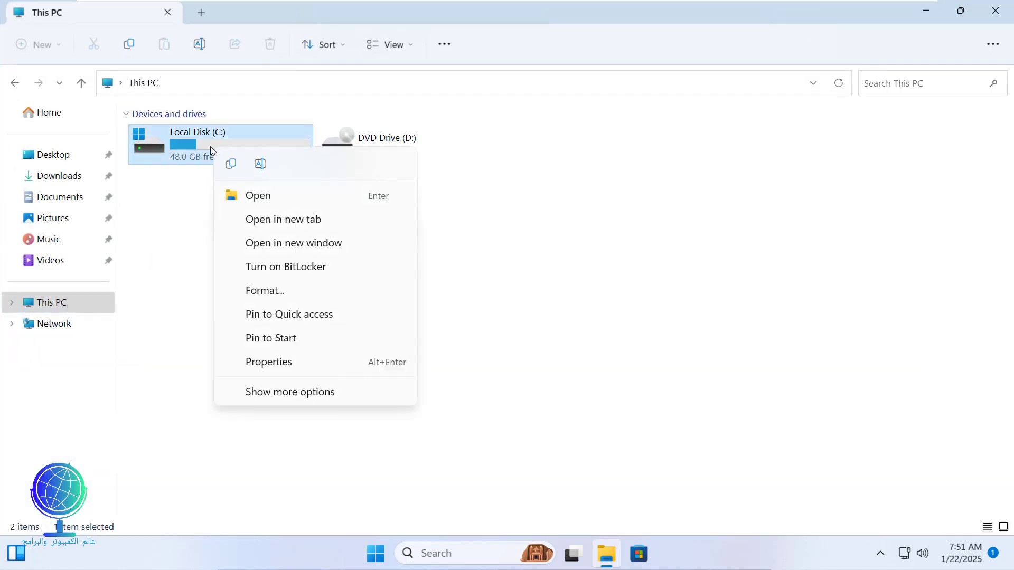
{"action": "left_click", "coordinate": [276, 363]}
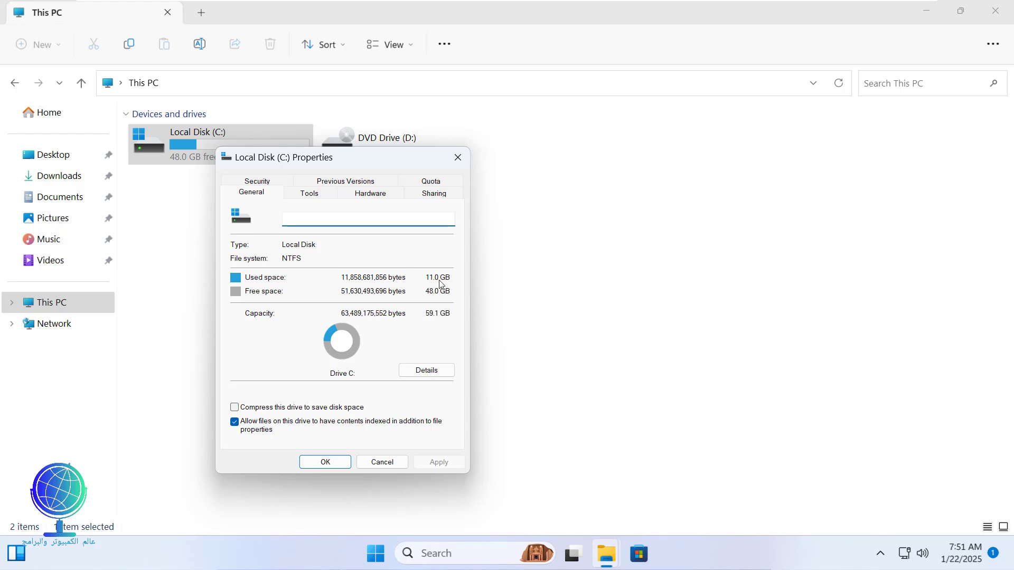
{"action": "left_click", "coordinate": [459, 164]}
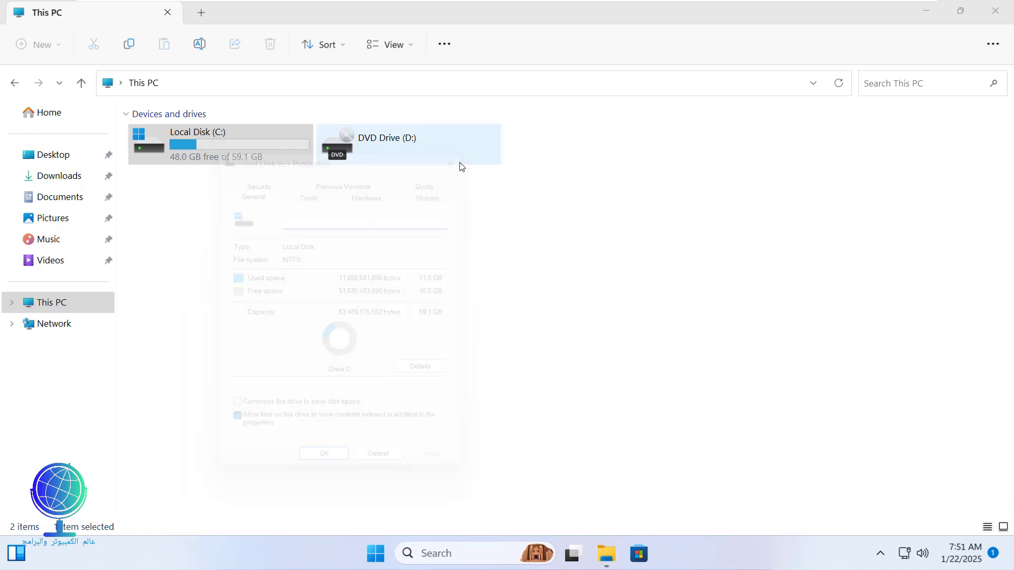
{"action": "left_click", "coordinate": [995, 11]}
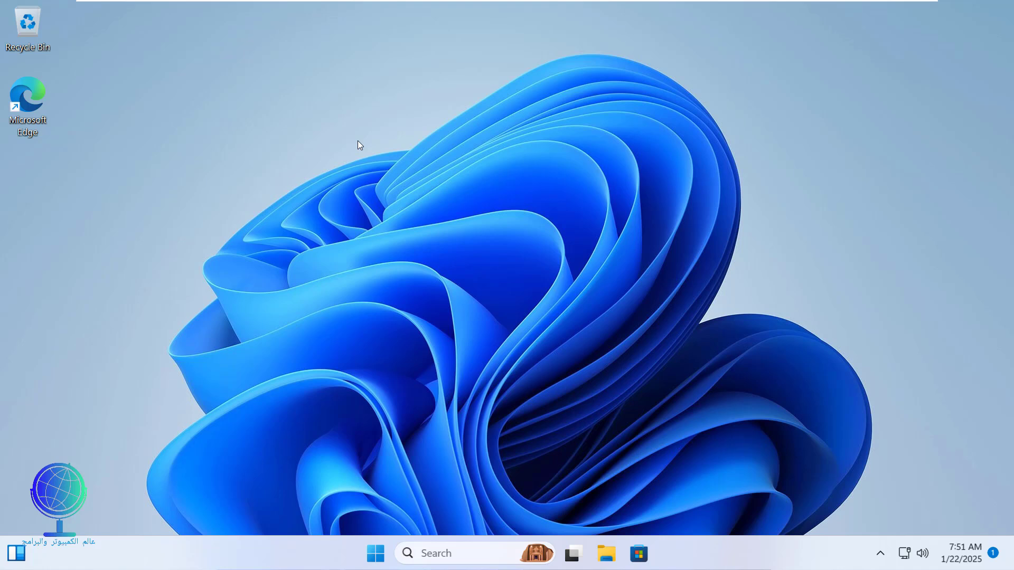
- Review the CPU and memory performance in Task Manager, close it and refresh the desktop
{"action": "right_click", "coordinate": [274, 561]}
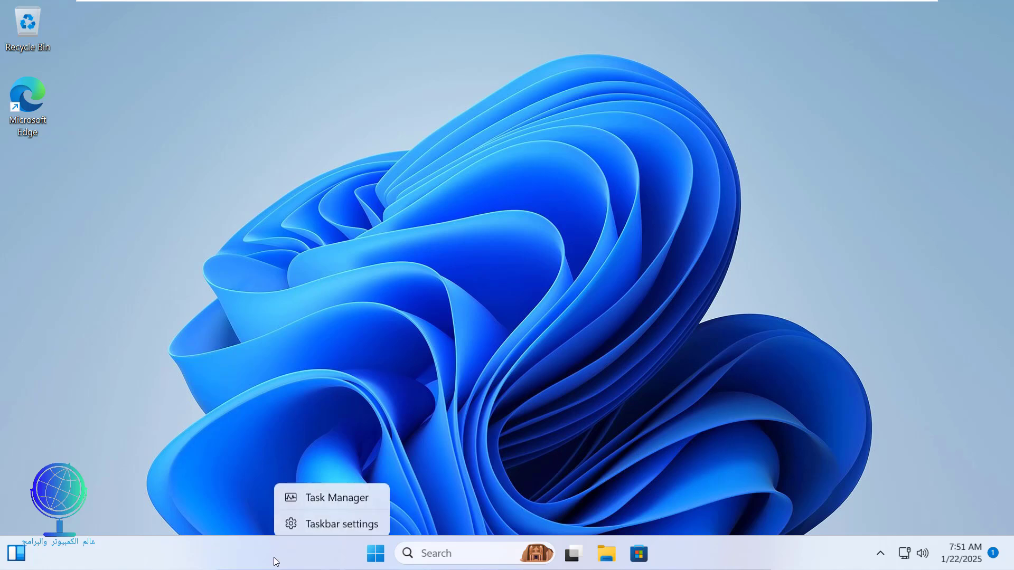
{"action": "left_click", "coordinate": [338, 497]}
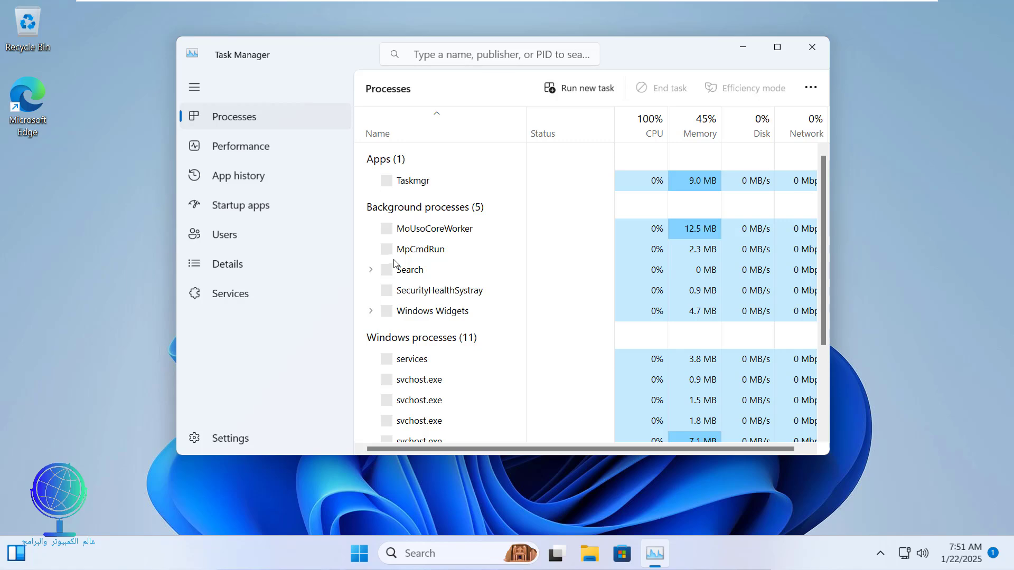
{"action": "left_click", "coordinate": [245, 153]}
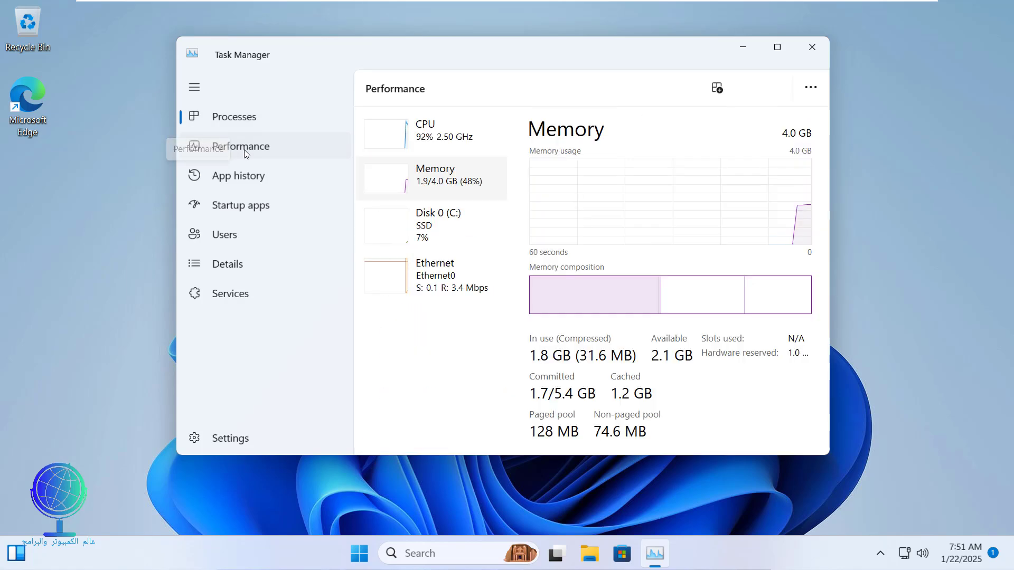
{"action": "left_click", "coordinate": [449, 139]}
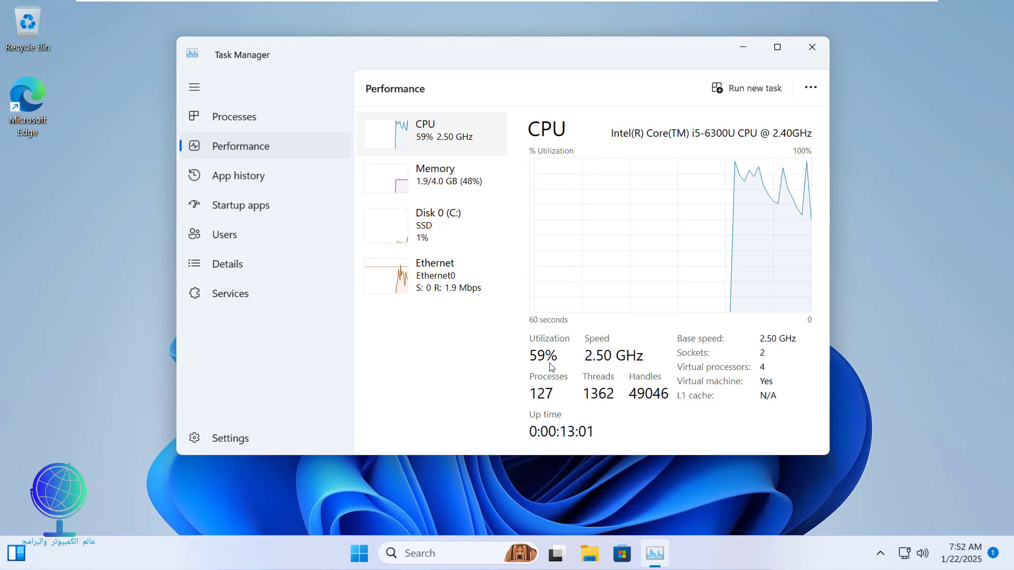
{"action": "left_click", "coordinate": [448, 173]}
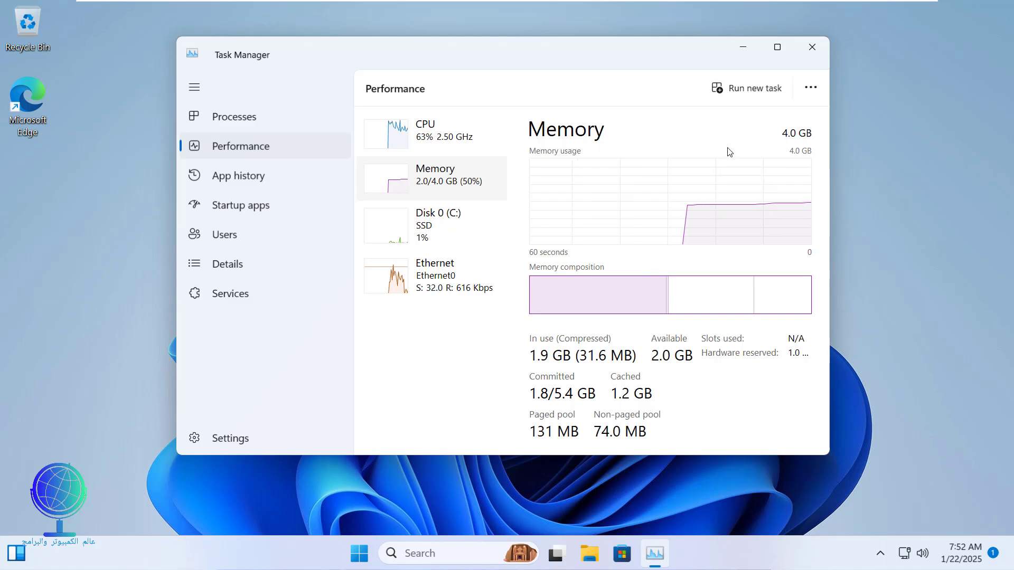
{"action": "left_click", "coordinate": [812, 47]}
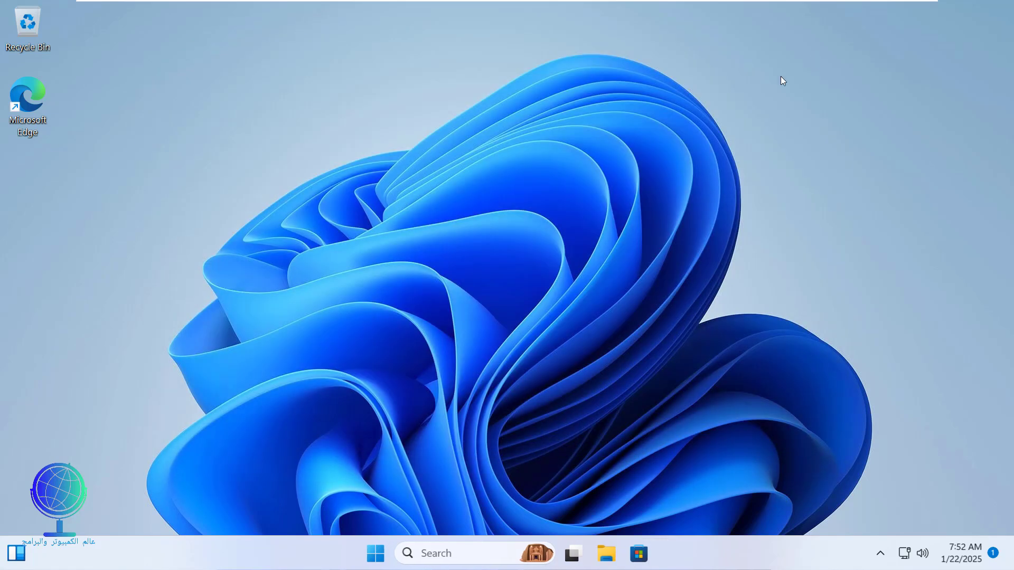
{"action": "right_click", "coordinate": [514, 141]}
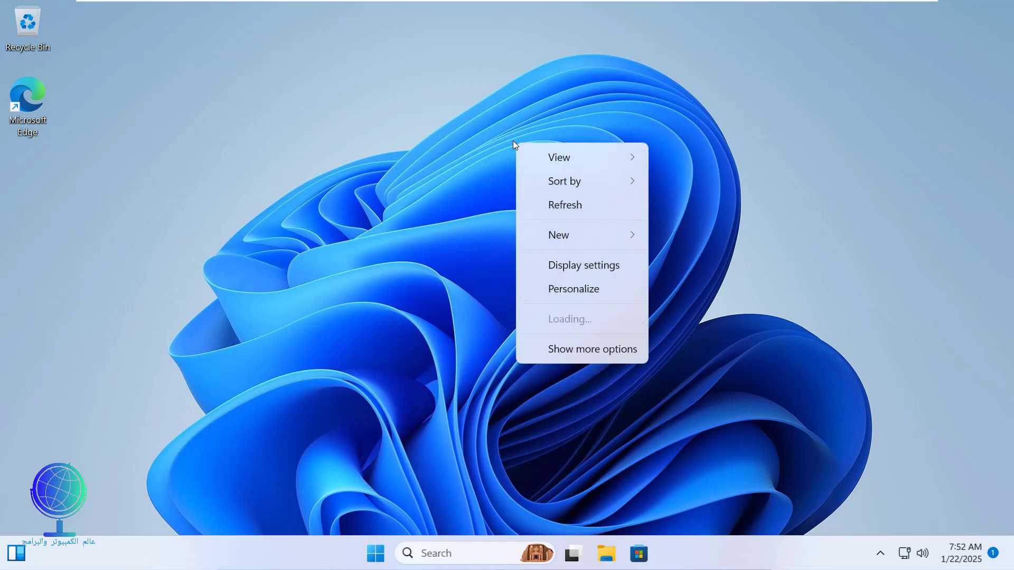
{"action": "left_click", "coordinate": [564, 204]}
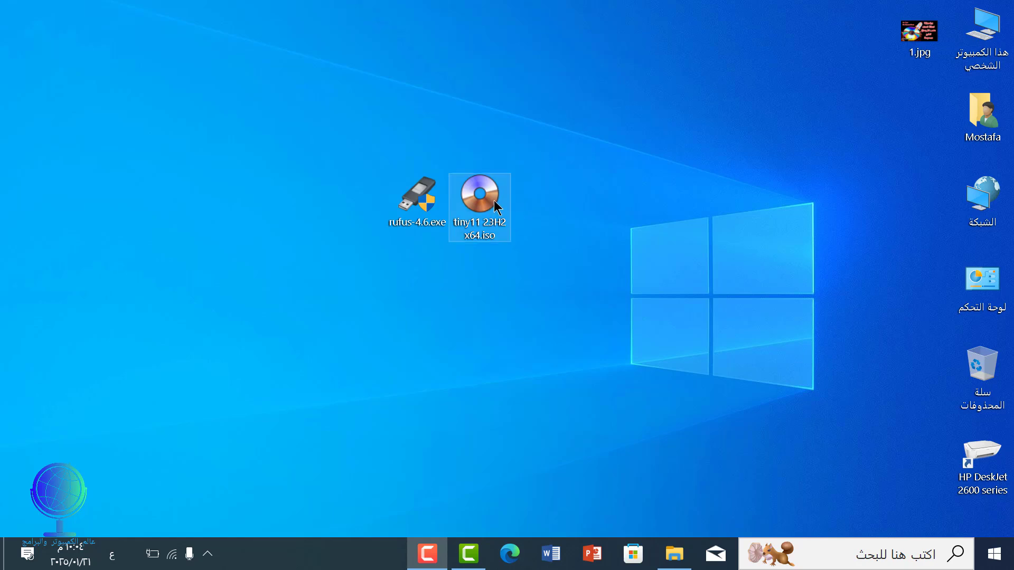
- Move tiny11 23H2 x64.iso farther from rufus-4.6.exe on the desktop, and launch rufus-4.6.exe
{"action": "left_click_drag", "start_coordinate": [495, 204], "coordinate": [562, 208]}
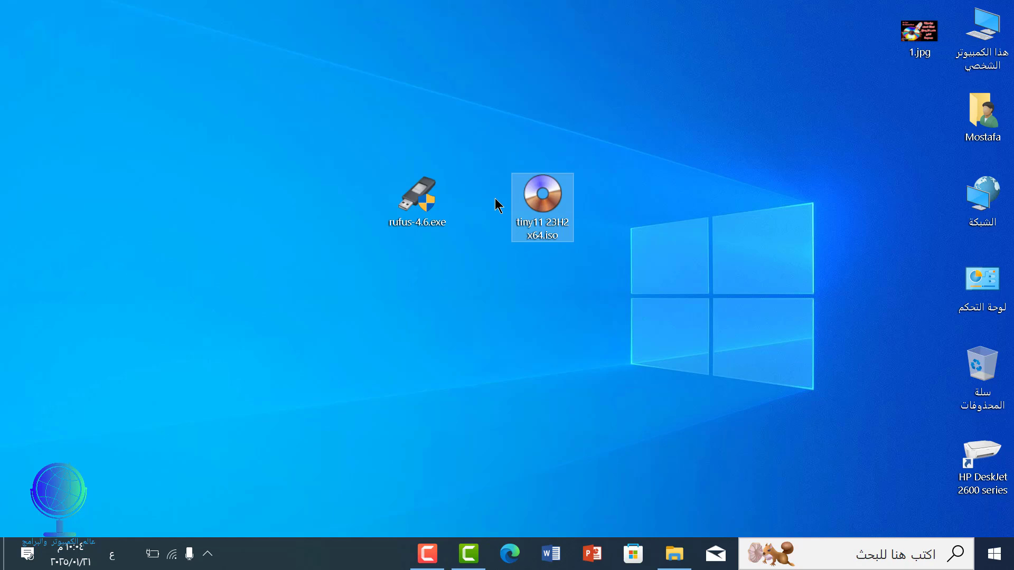
{"action": "left_click", "coordinate": [428, 209]}
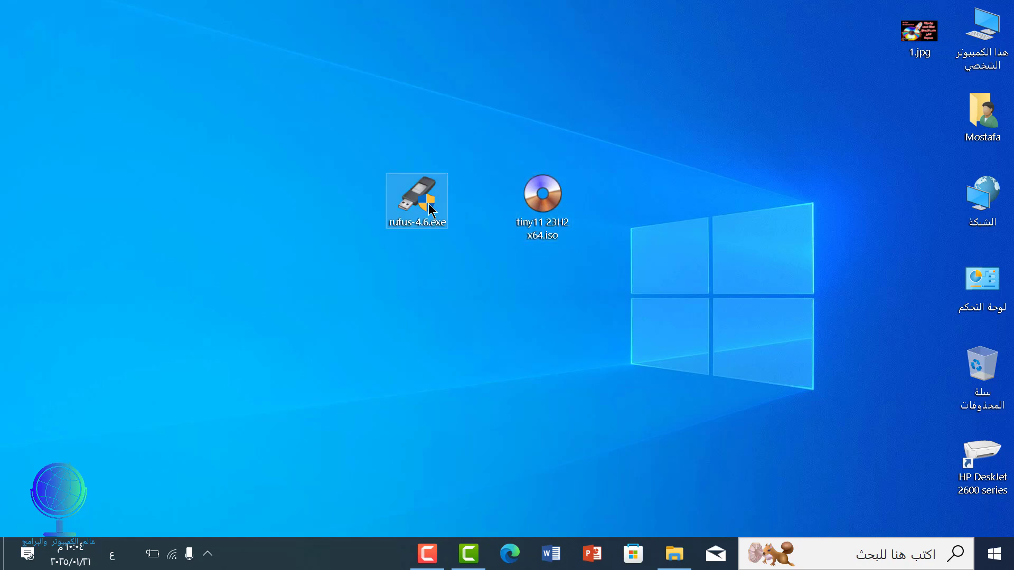
{"action": "double_click", "coordinate": [429, 209]}
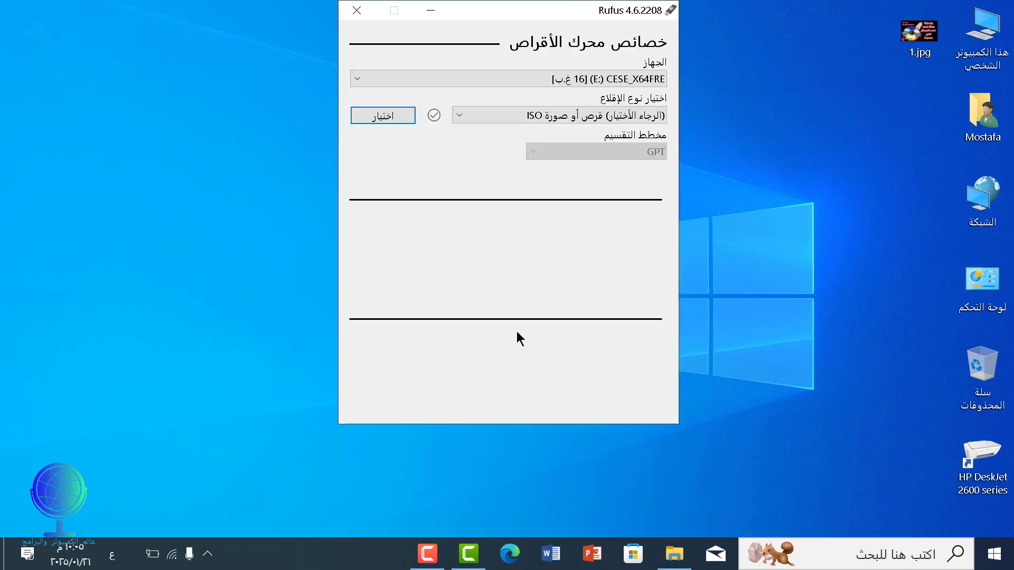
{"action": "left_click_drag", "start_coordinate": [609, 14], "coordinate": [685, 77]}
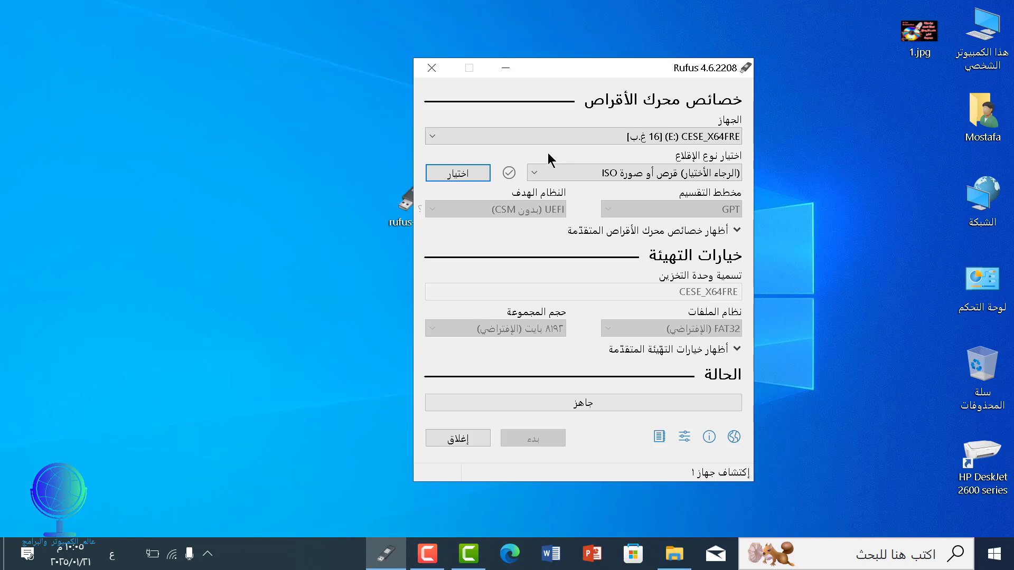
- Load tiny11 23H2 x64.iso from the desktop as the boot image in Rufus
{"action": "left_click", "coordinate": [477, 173]}
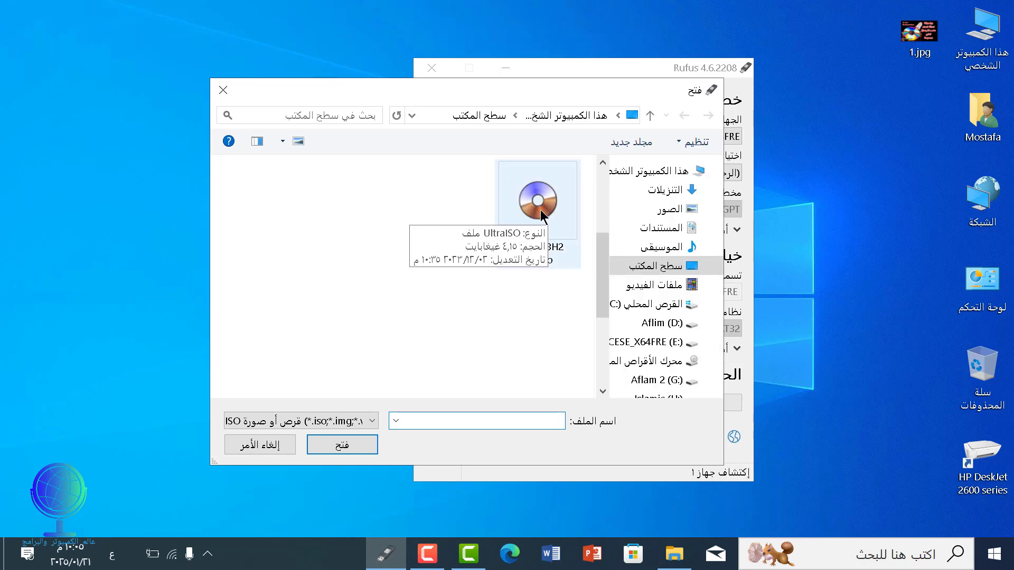
{"action": "left_click", "coordinate": [540, 210]}
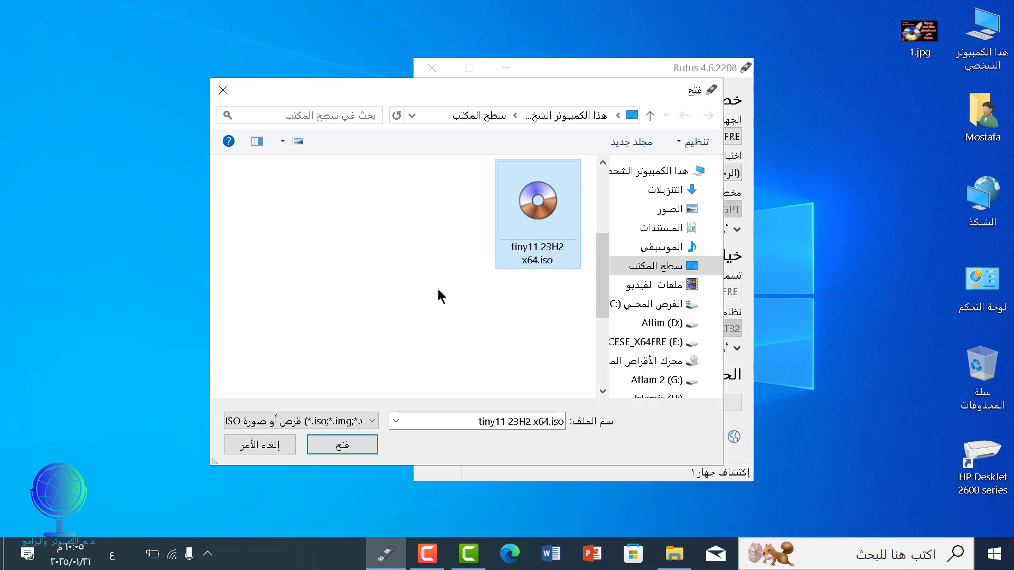
{"action": "left_click", "coordinate": [352, 446]}
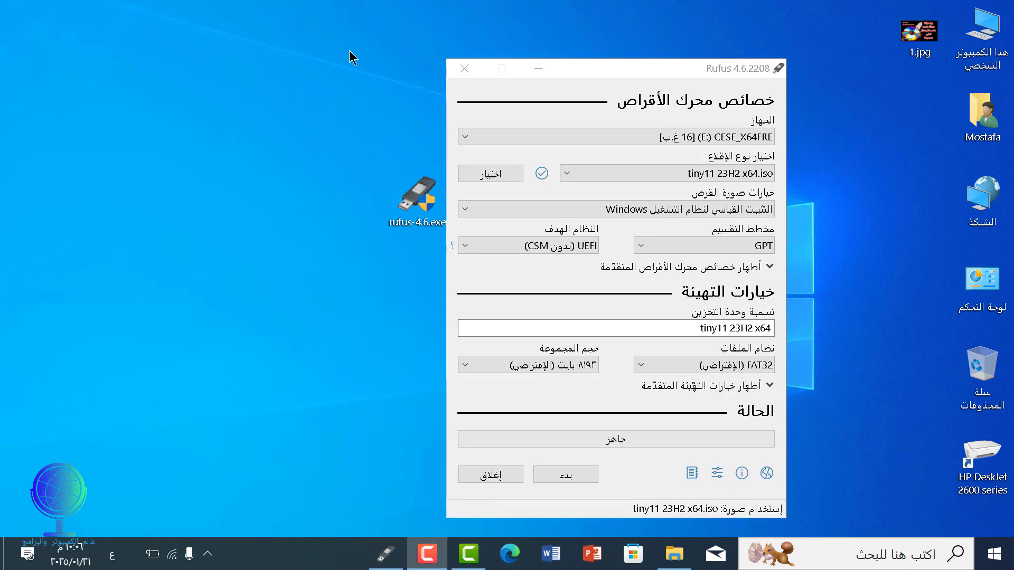
- Switch the partition scheme to MBR and back to GPT
{"action": "left_click", "coordinate": [735, 248]}
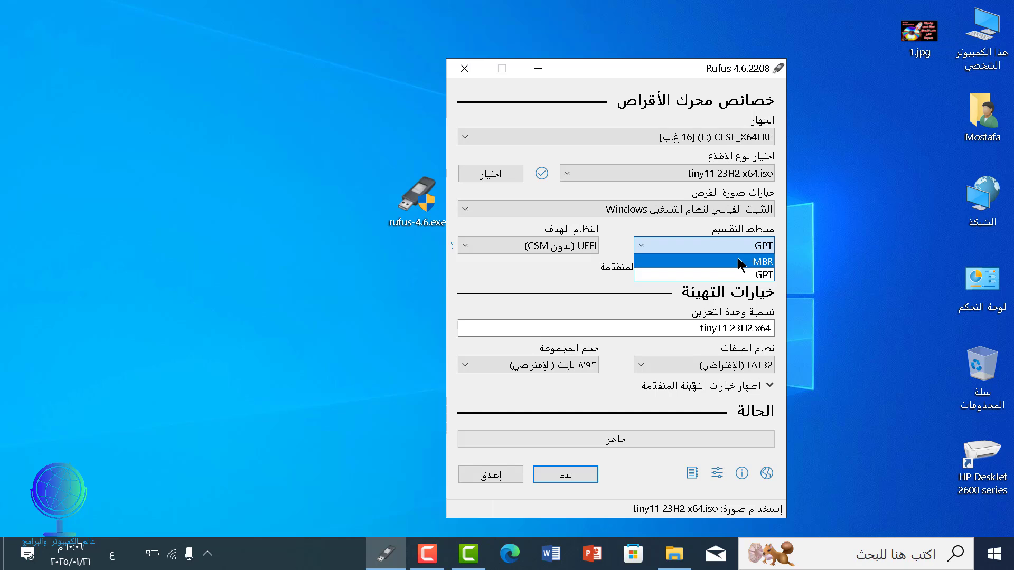
{"action": "left_click", "coordinate": [739, 263]}
{"action": "left_click", "coordinate": [740, 248]}
{"action": "left_click", "coordinate": [742, 274]}
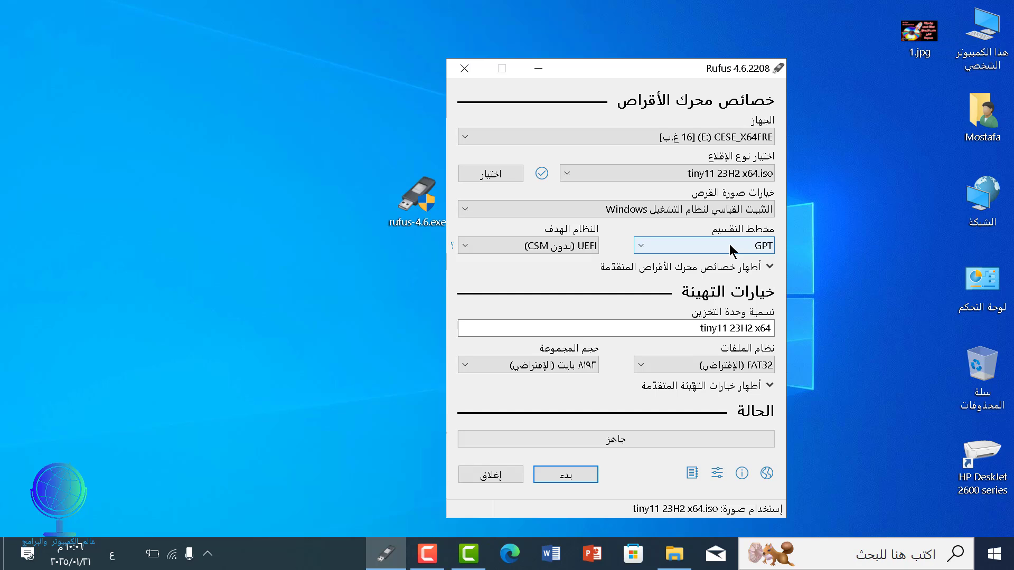
- Look up the partition style of Disk 0 in its volume properties in Disk Management, and close the properties
{"action": "right_click", "coordinate": [993, 560]}
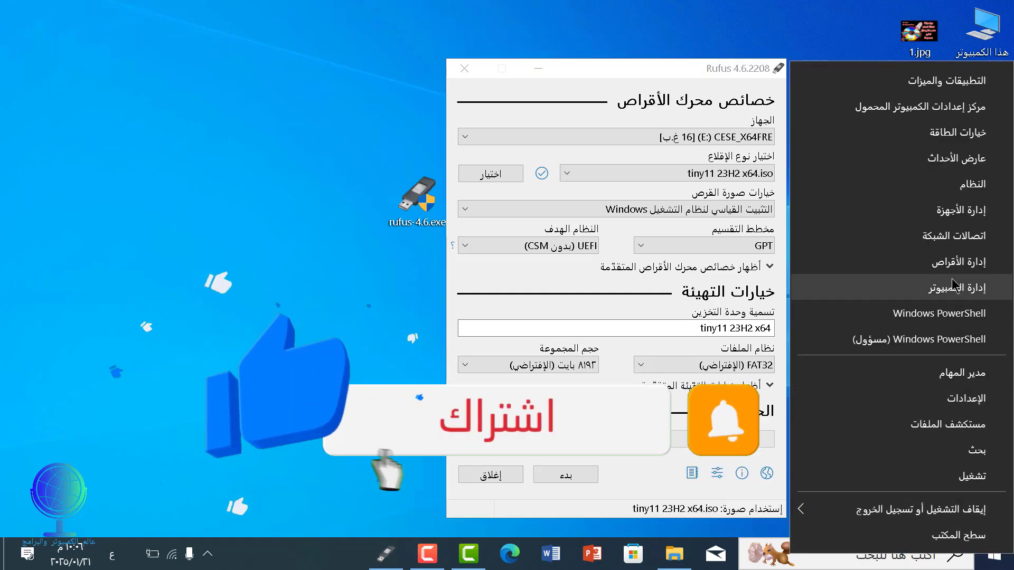
{"action": "left_click", "coordinate": [952, 263]}
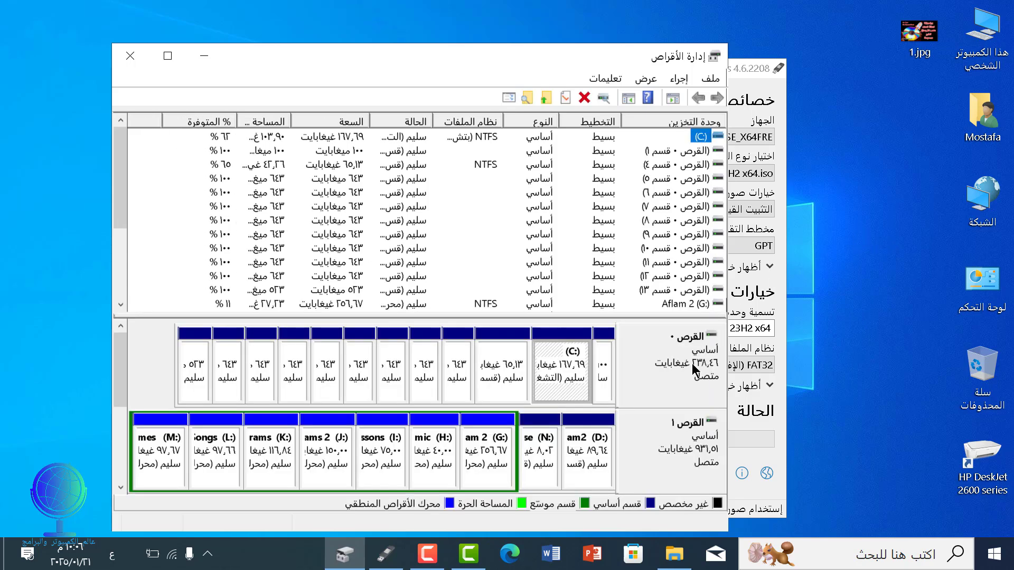
{"action": "right_click", "coordinate": [686, 367]}
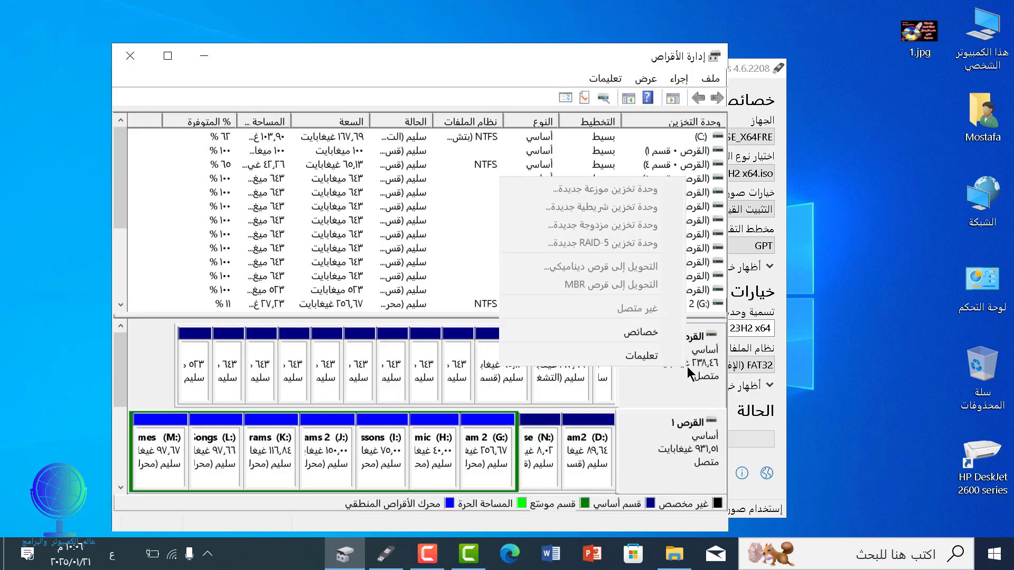
{"action": "left_click", "coordinate": [655, 335]}
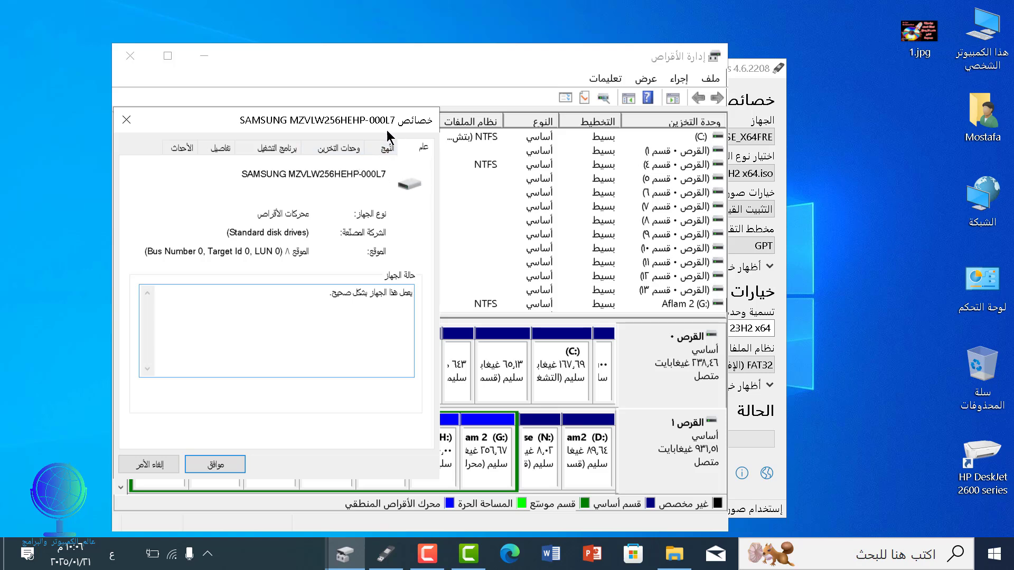
{"action": "left_click", "coordinate": [338, 149]}
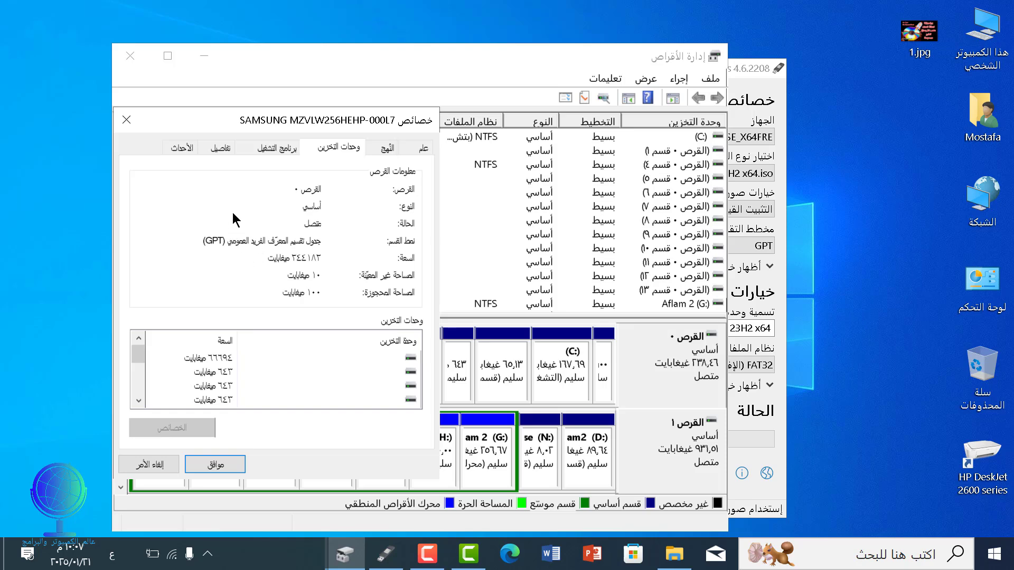
{"action": "left_click", "coordinate": [131, 119]}
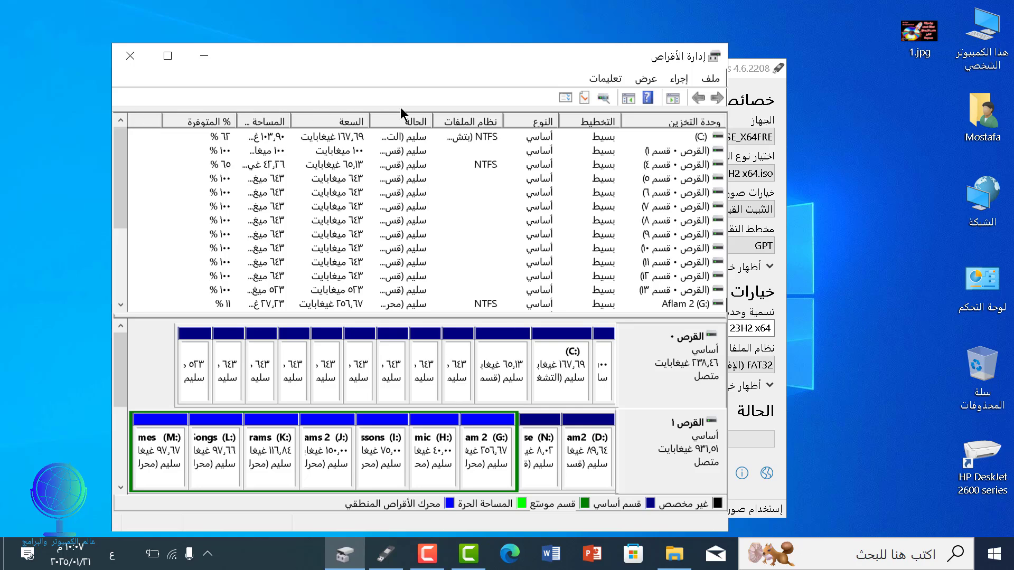
- Close Disk Management and move the Rufus window toward the middle of the desktop
{"action": "left_click_drag", "start_coordinate": [524, 57], "coordinate": [595, 87]}
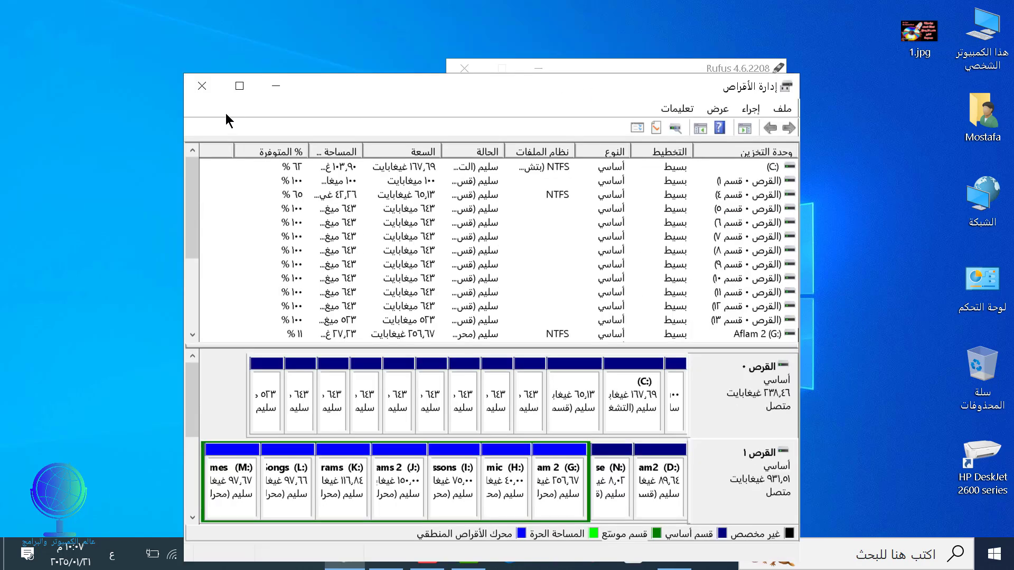
{"action": "left_click", "coordinate": [202, 86]}
{"action": "left_click_drag", "start_coordinate": [665, 75], "coordinate": [571, 66]}
- Try MBR as the Rufus partition scheme, and return the scheme to GPT
{"action": "left_click", "coordinate": [618, 238]}
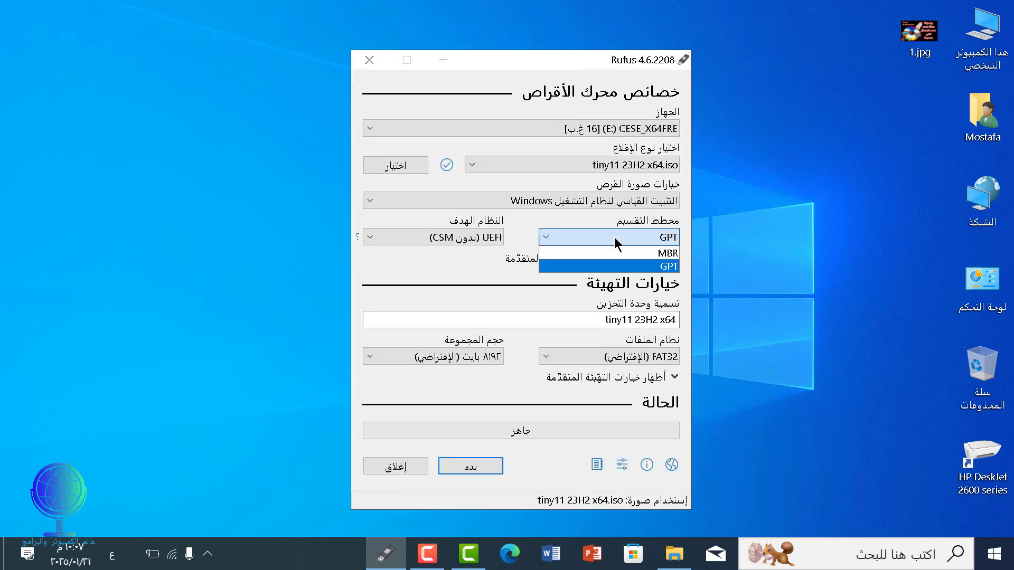
{"action": "left_click", "coordinate": [618, 252]}
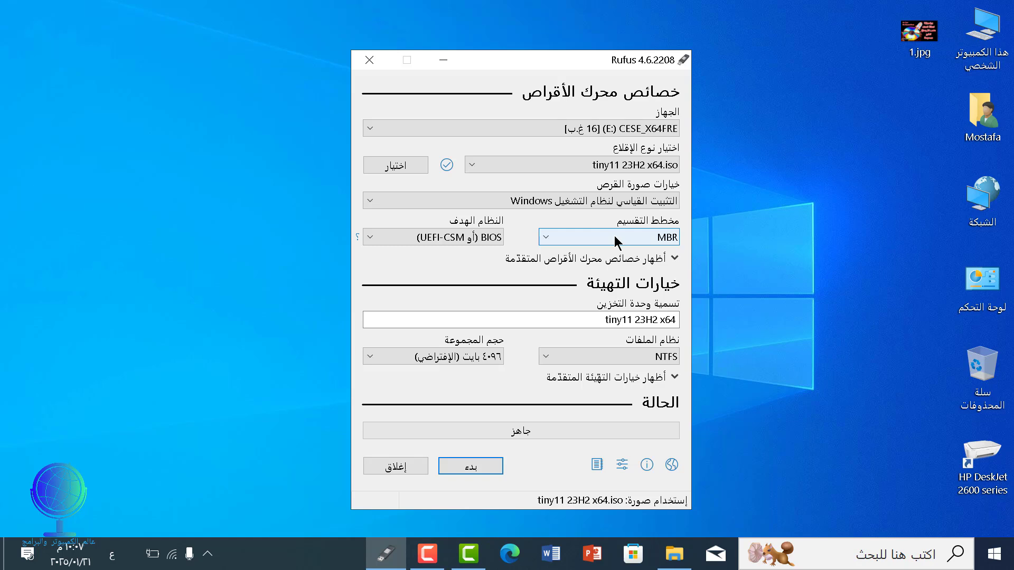
{"action": "left_click", "coordinate": [616, 238]}
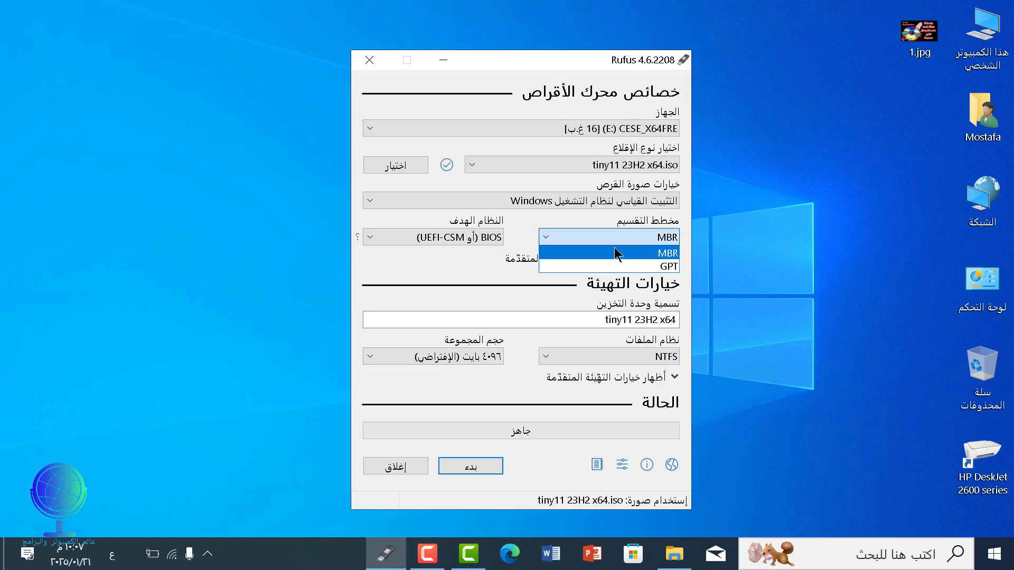
{"action": "left_click", "coordinate": [617, 262]}
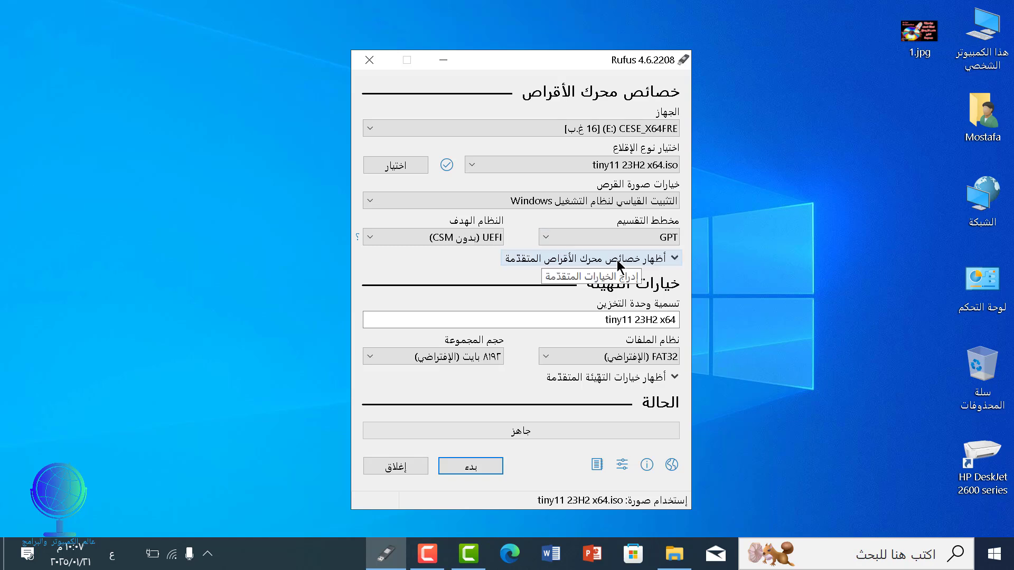
- Write tiny11 23H2 x64.iso to the USB drive with the Microsoft account requirement removed and data collection and BitLocker disabled, and close Rufus
{"action": "left_click", "coordinate": [471, 468]}
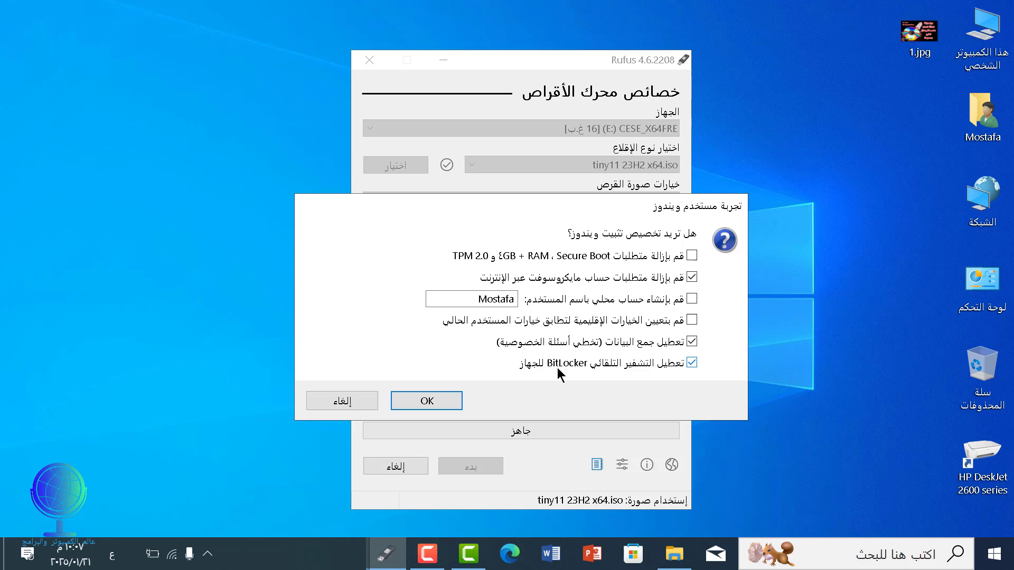
{"action": "left_click", "coordinate": [452, 404]}
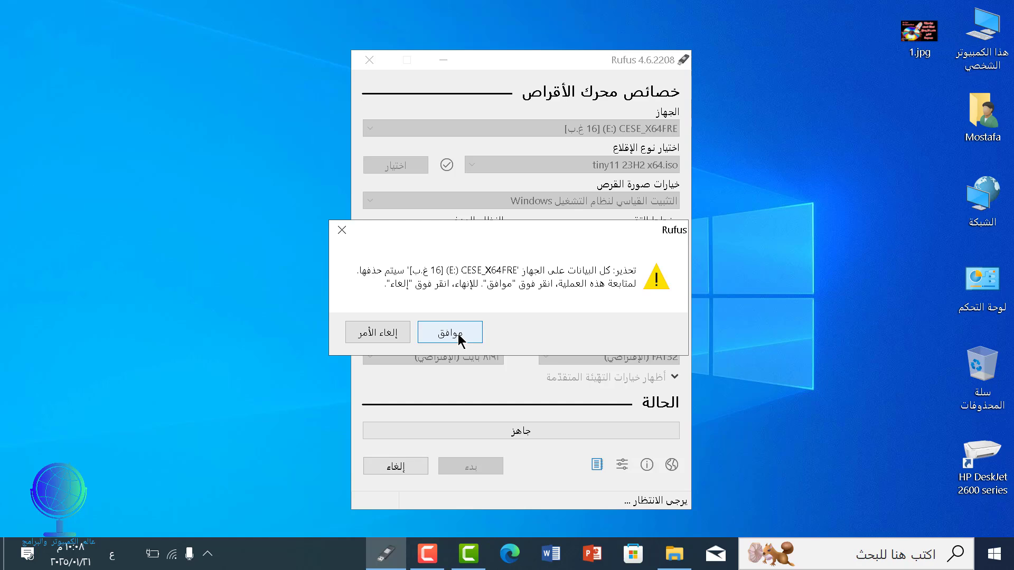
{"action": "left_click", "coordinate": [458, 335]}
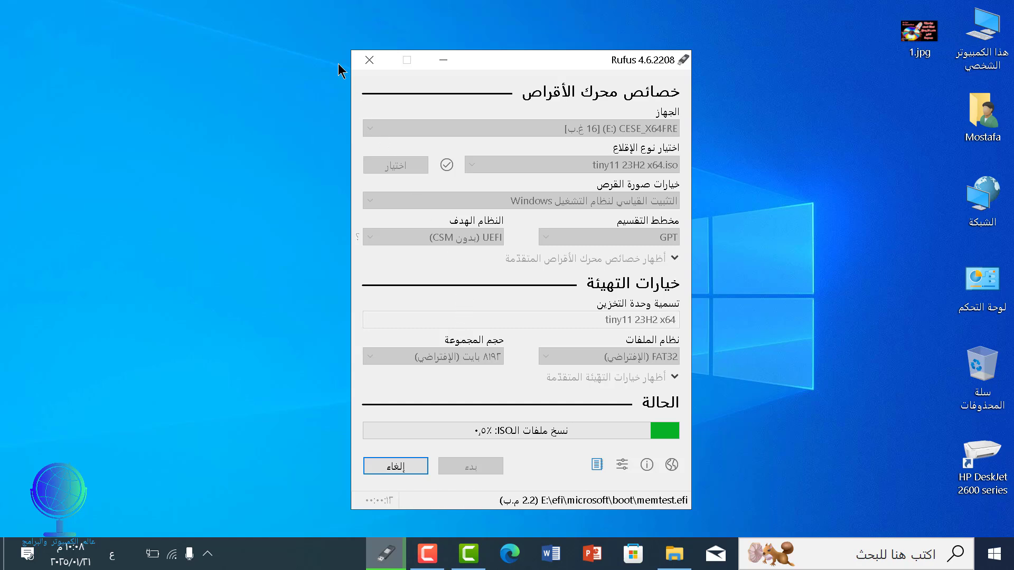
{"action": "left_click", "coordinate": [334, 40]}
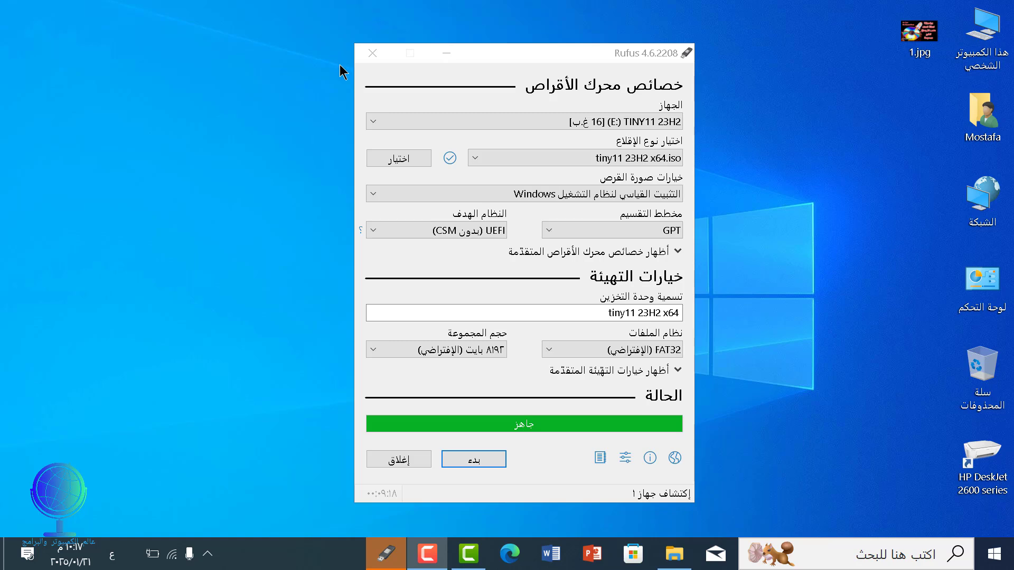
{"action": "left_click", "coordinate": [398, 459]}
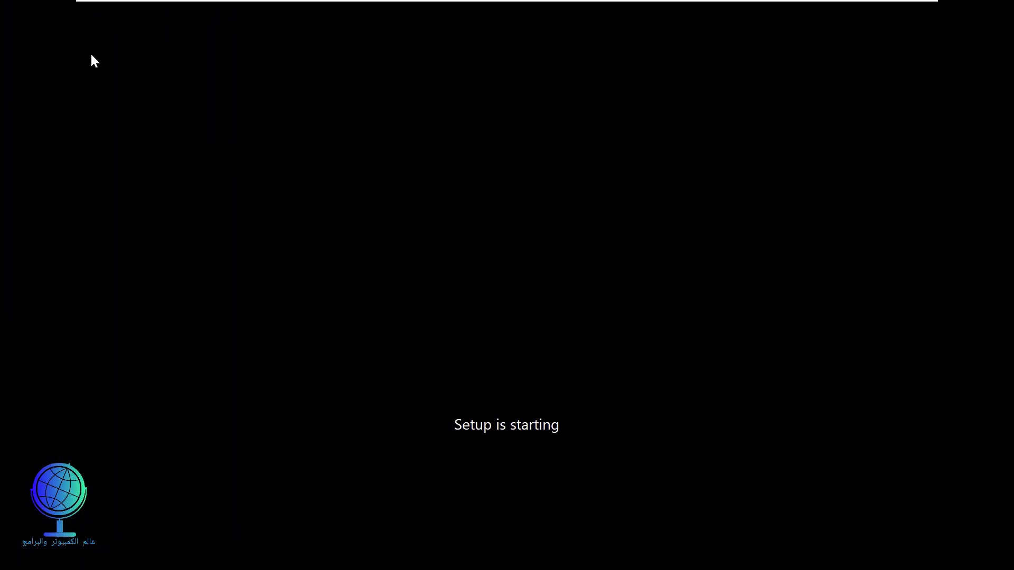
- Set the time and currency format in Windows Setup to Arabic (Palestinian Authority) and continue the setup
{"action": "left_click", "coordinate": [622, 278]}
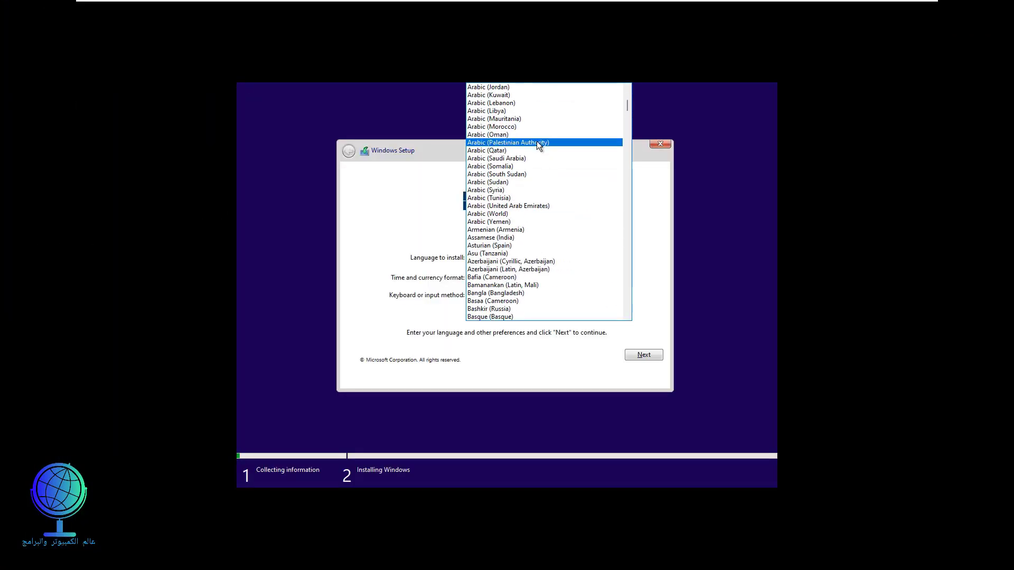
{"action": "left_click", "coordinate": [537, 143]}
{"action": "left_click", "coordinate": [639, 354]}
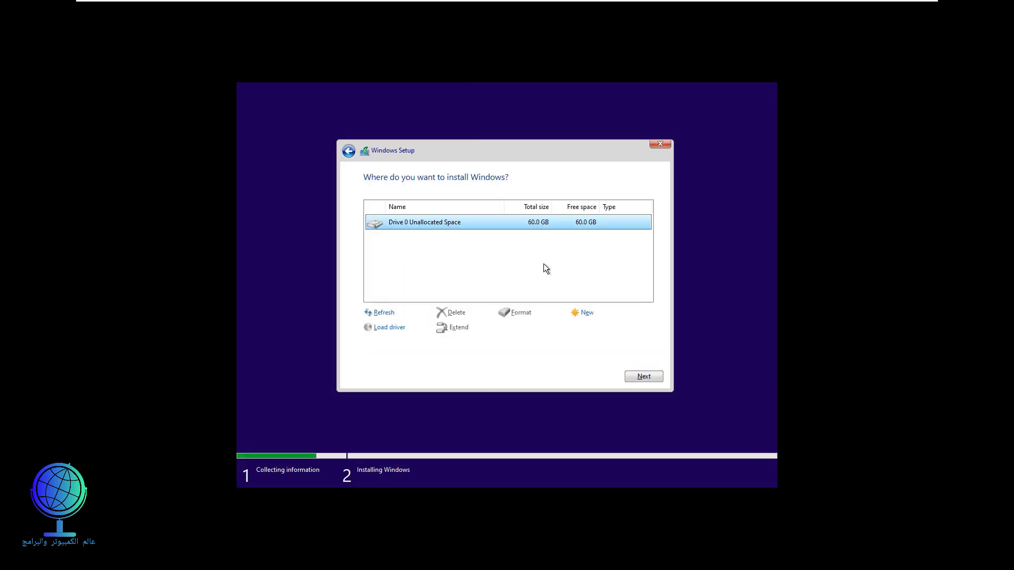
- Partition the unallocated space of Drive 0 and select the primary partition as the Windows installation target
{"action": "left_click", "coordinate": [543, 260]}
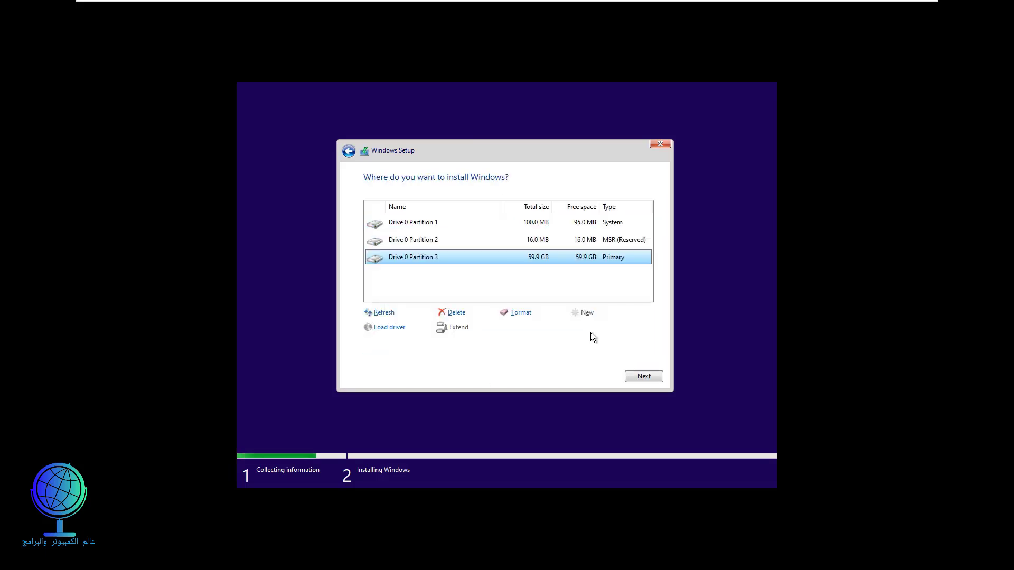